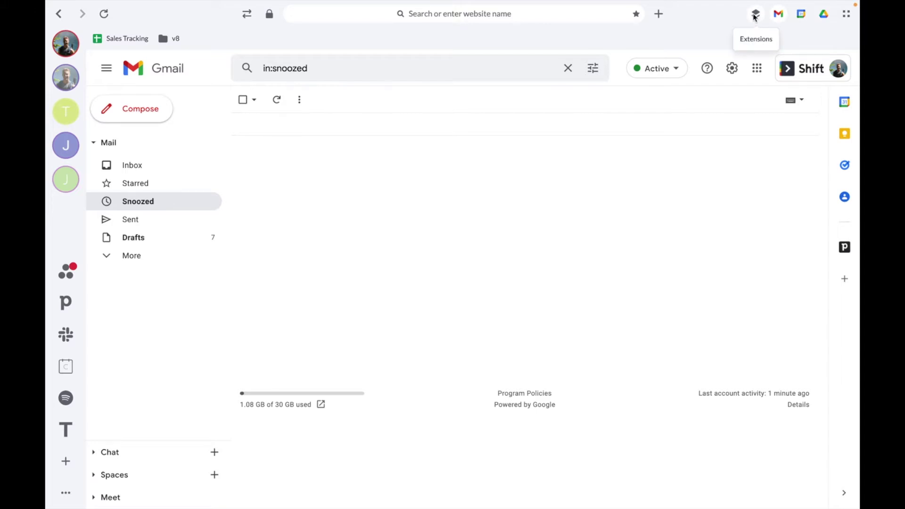
- Add LastPass: Free Password Manager to the Shift workspace from a Chrome Web Store search for 'lastpass'
{"action": "left_click", "coordinate": [754, 17]}
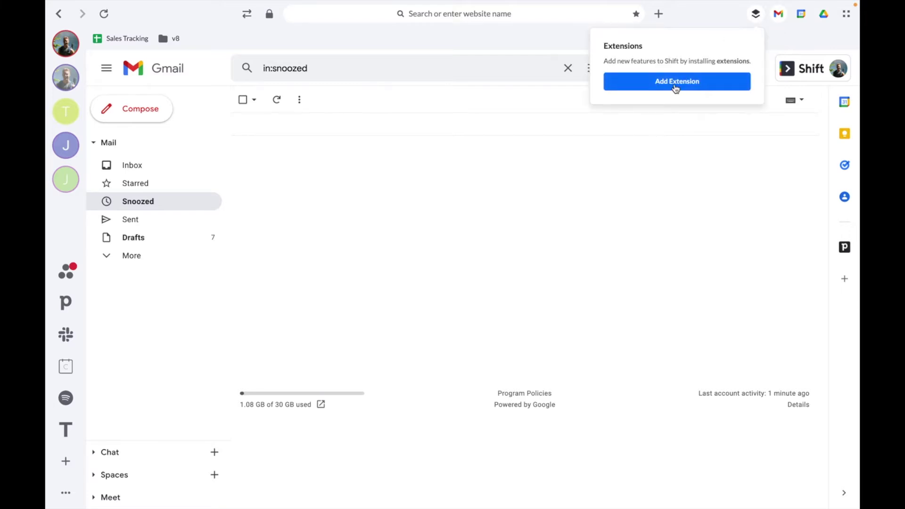
{"action": "left_click", "coordinate": [676, 88]}
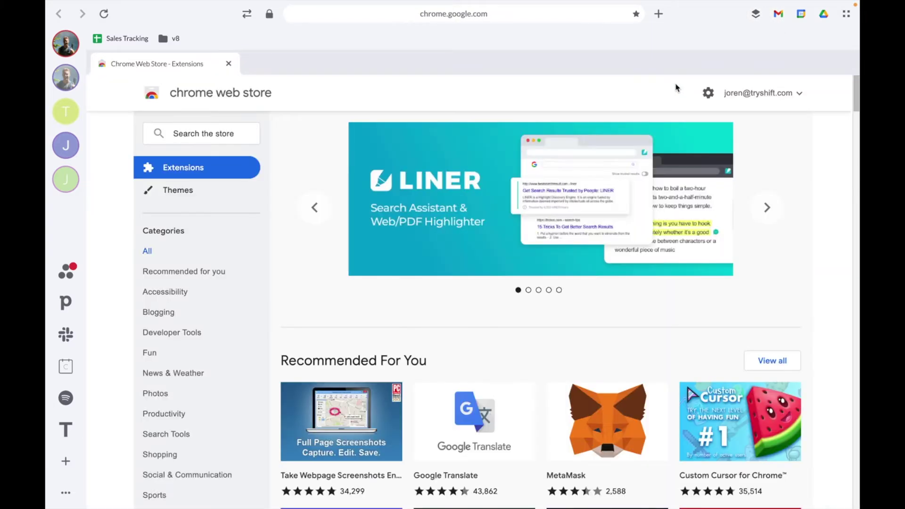
{"action": "left_click", "coordinate": [218, 135]}
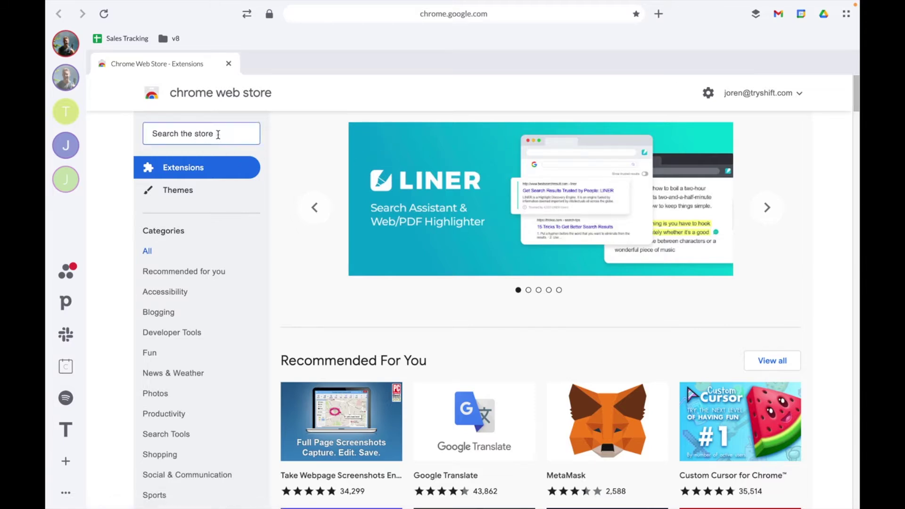
{"action": "type", "text": "lastpass"}
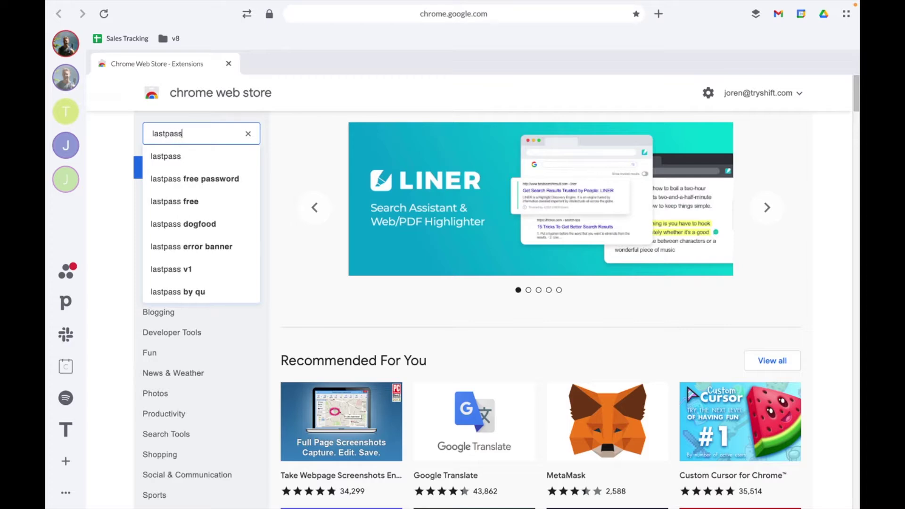
{"action": "key", "text": "Return"}
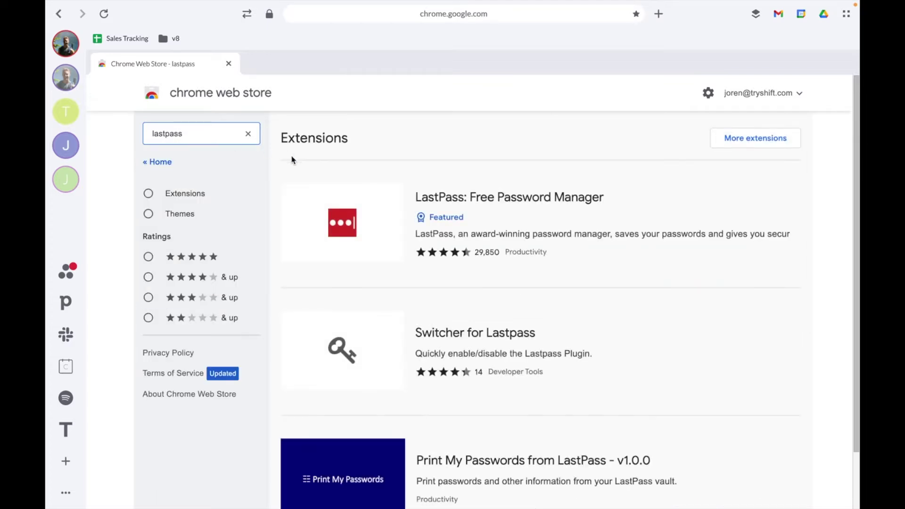
{"action": "left_click", "coordinate": [516, 216]}
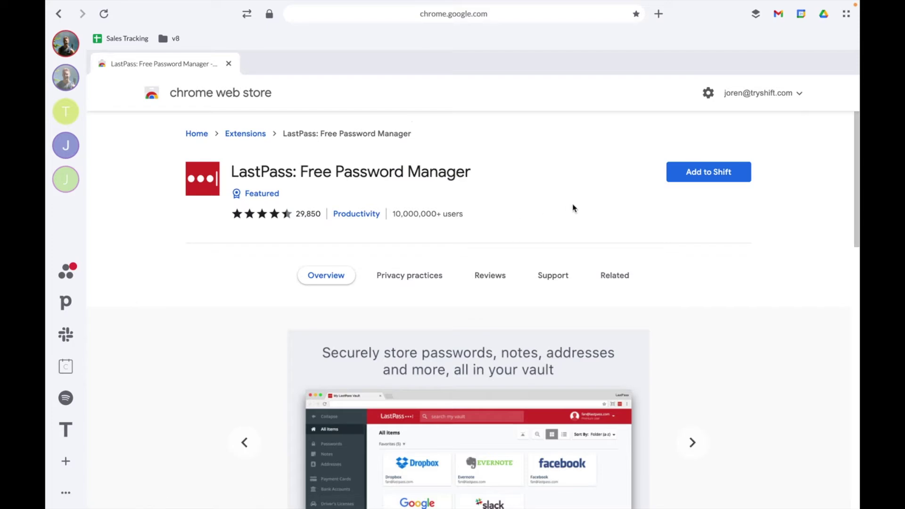
{"action": "left_click", "coordinate": [688, 173]}
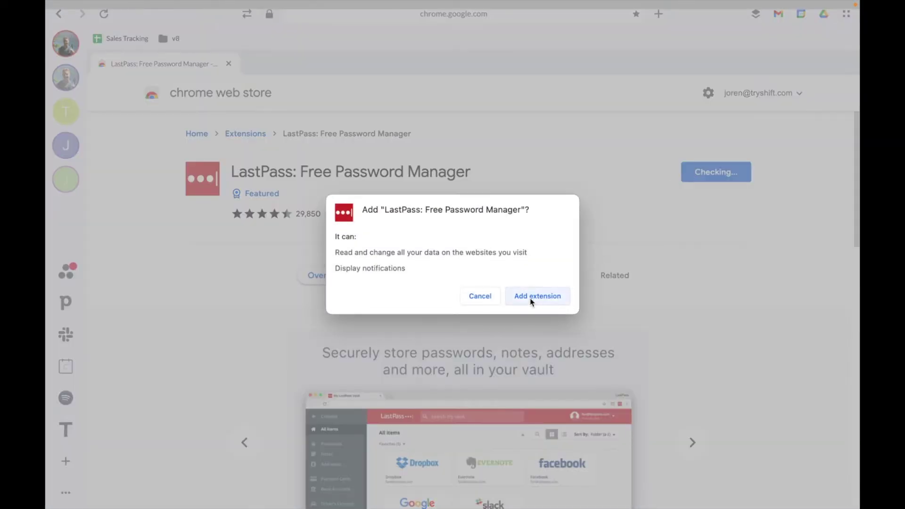
{"action": "left_click", "coordinate": [532, 297]}
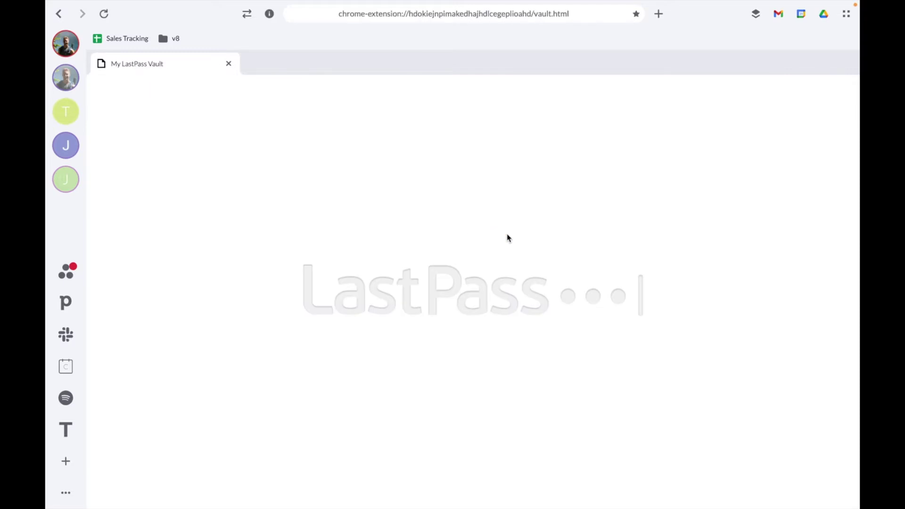
- Log in to the LastPass vault with the account email and master password, then close both vault tabs
{"action": "left_click", "coordinate": [430, 197]}
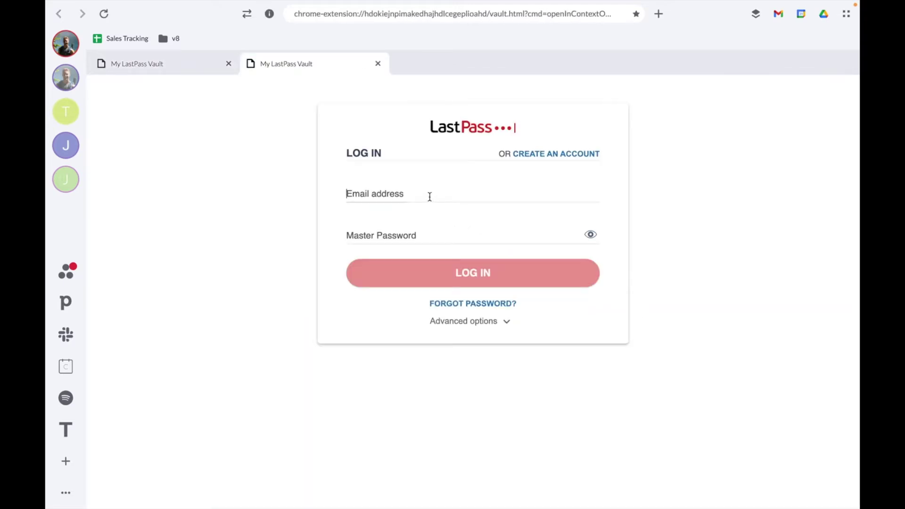
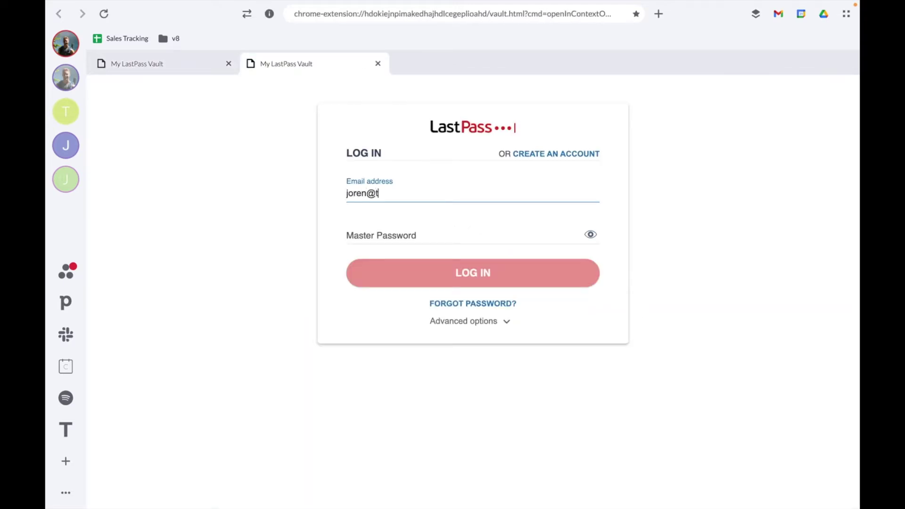
{"action": "key", "text": "Tab"}
{"action": "type", "text": "••••"}
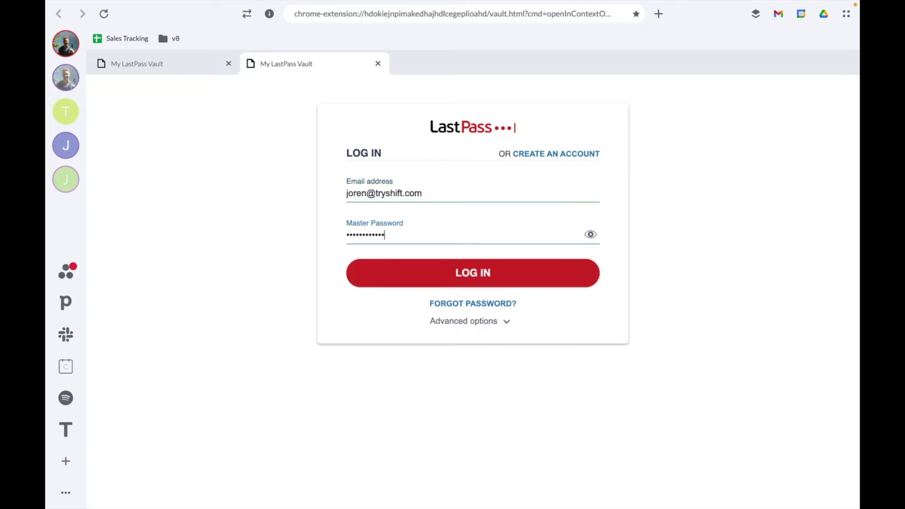
{"action": "key", "text": "Return"}
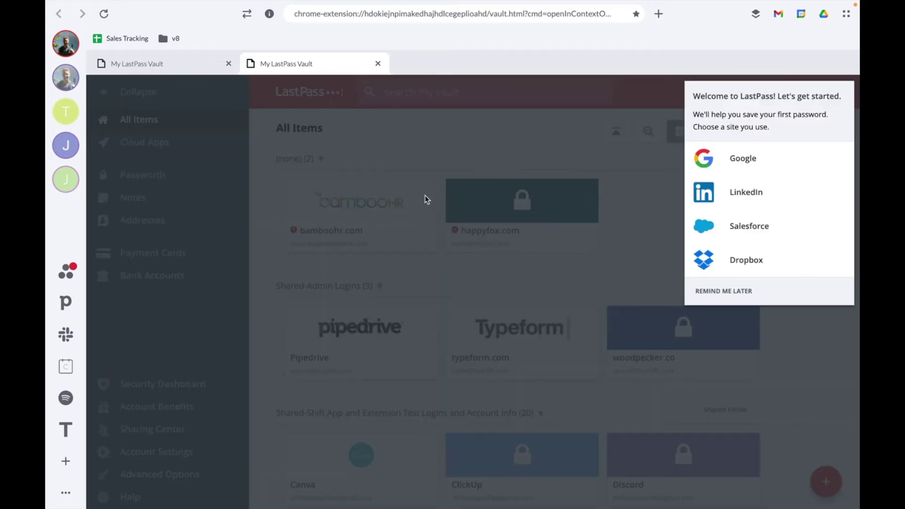
{"action": "left_click", "coordinate": [229, 63]}
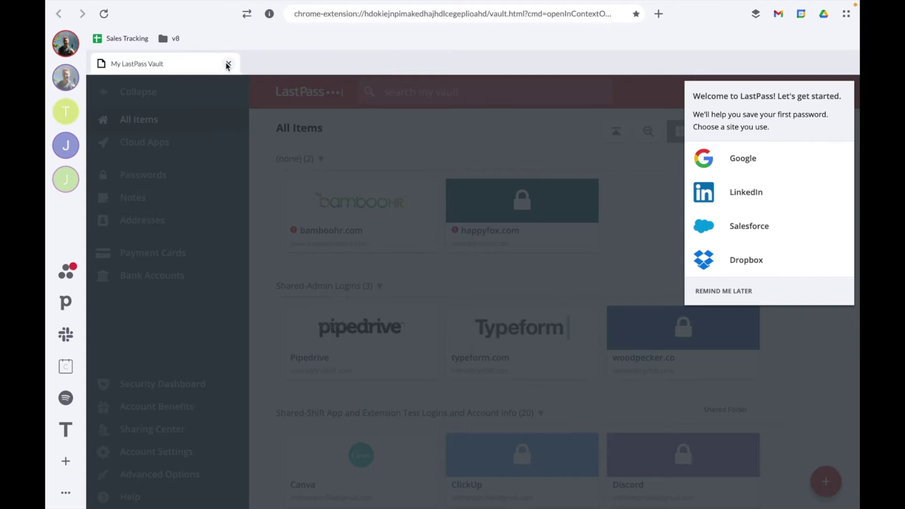
{"action": "left_click", "coordinate": [228, 64]}
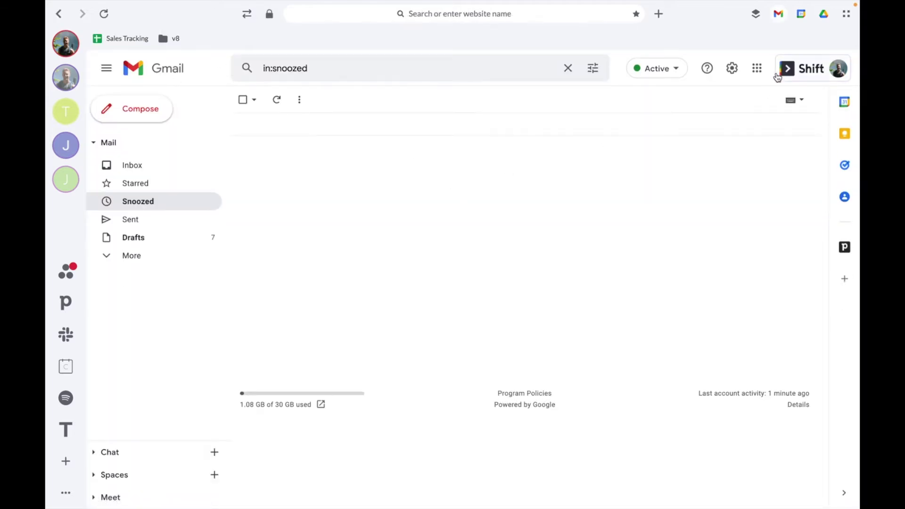
- Check the Extensions panel, opening and dismissing the LastPass menu, then show the panel with LastPass again
{"action": "left_click", "coordinate": [756, 13]}
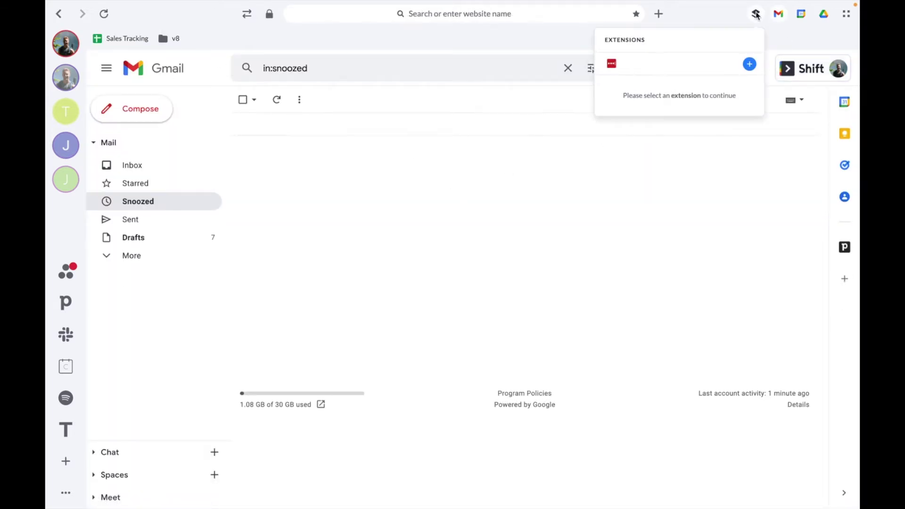
{"action": "left_click", "coordinate": [612, 65]}
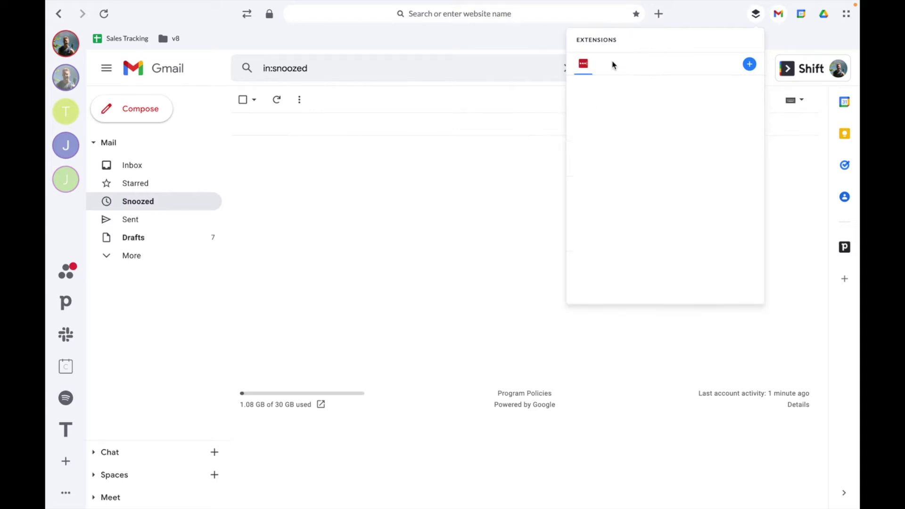
{"action": "left_click", "coordinate": [559, 46]}
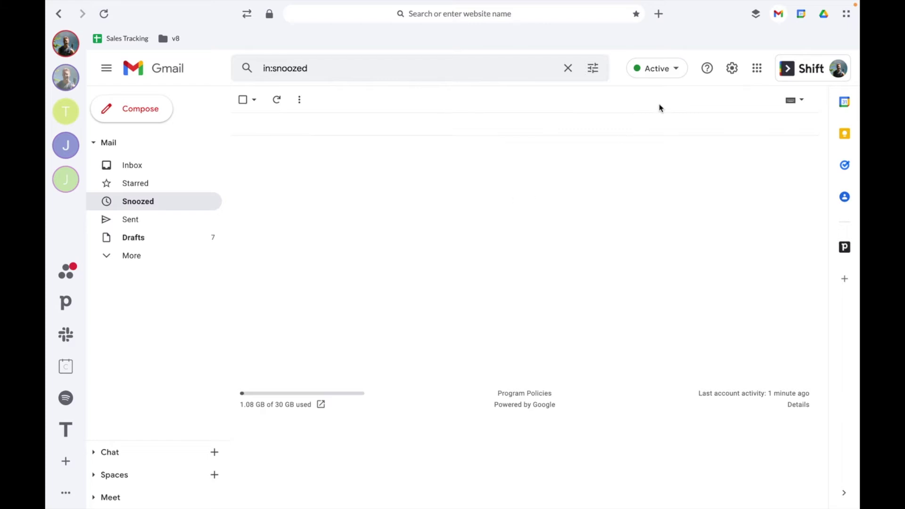
{"action": "left_click", "coordinate": [756, 13]}
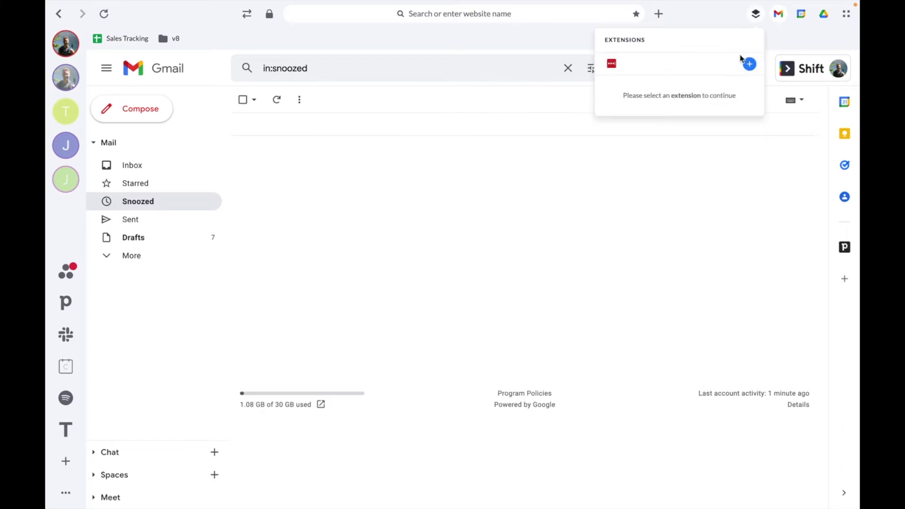
- Add HubSpot Sales to Shift from a Chrome Web Store search for 'hubspot'
{"action": "left_click", "coordinate": [614, 71]}
{"action": "left_click", "coordinate": [749, 64]}
{"action": "left_click", "coordinate": [234, 136]}
{"action": "type", "text": "hubspot"}
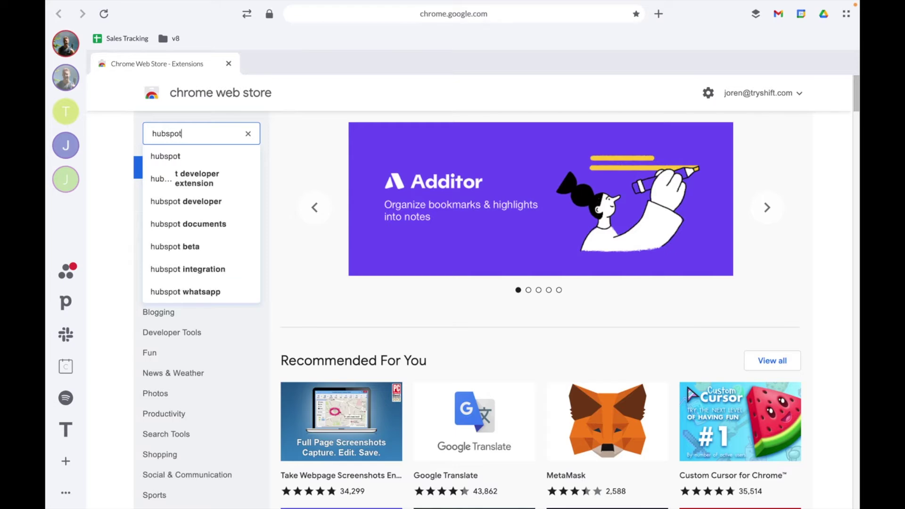
{"action": "key", "text": "Return"}
{"action": "left_click", "coordinate": [438, 201]}
{"action": "left_click", "coordinate": [686, 173]}
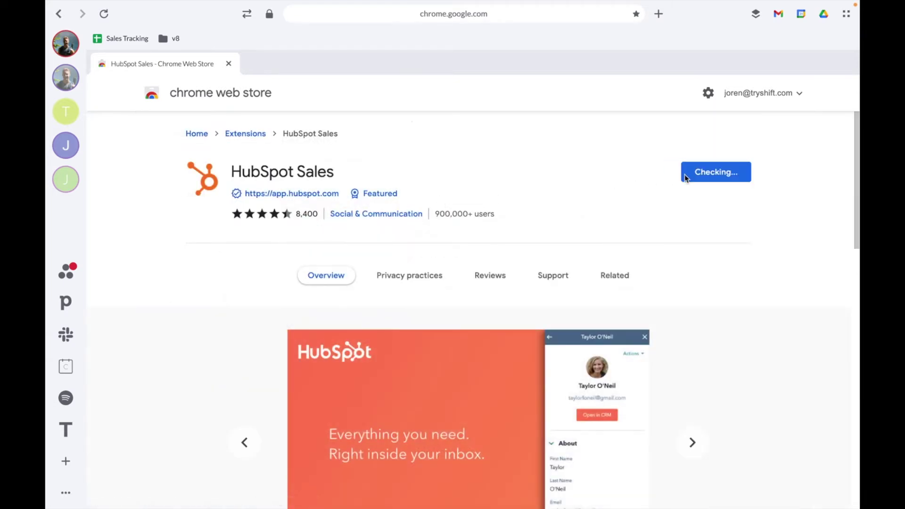
{"action": "left_click", "coordinate": [543, 320]}
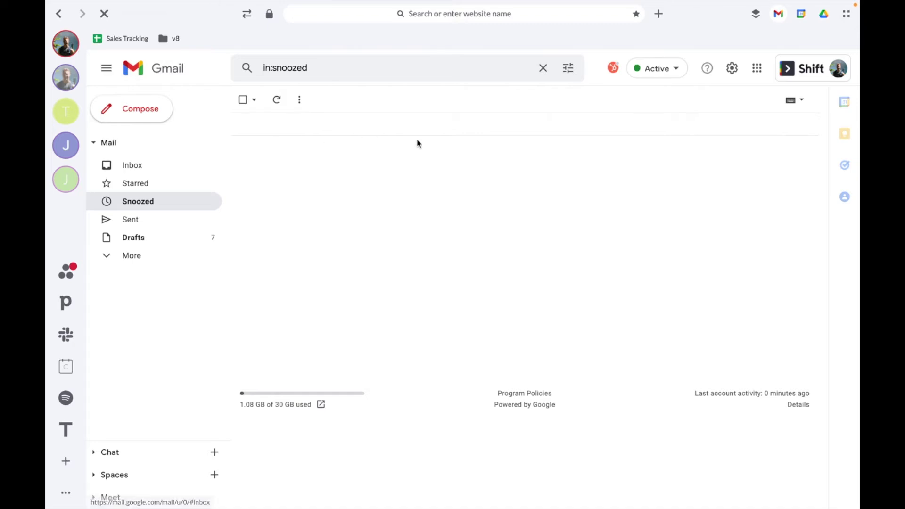
- Start the HubSpot Sales login from the Extensions panel, then close the login page to return to Gmail
{"action": "left_click", "coordinate": [756, 14]}
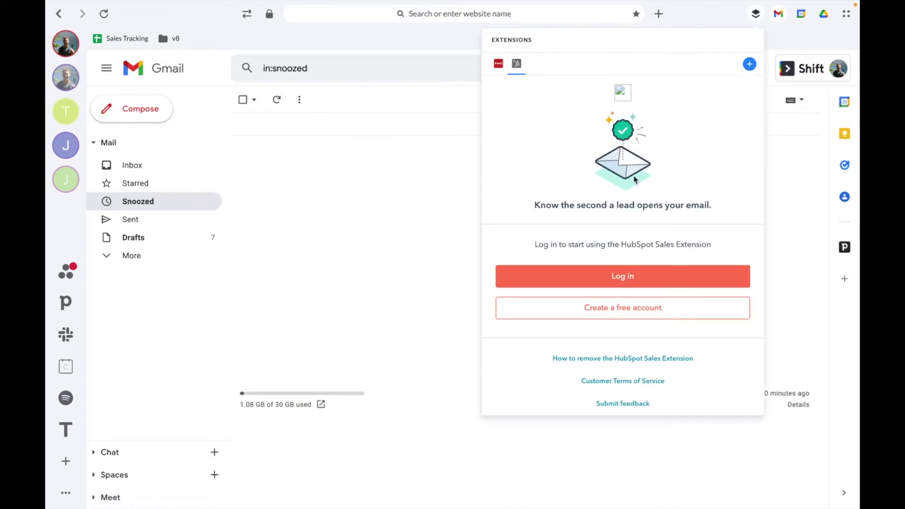
{"action": "left_click", "coordinate": [628, 280]}
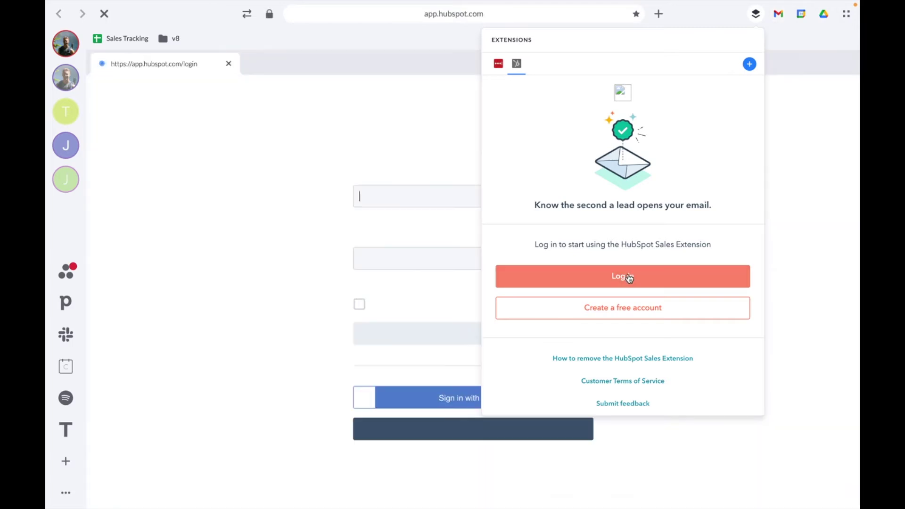
{"action": "left_click", "coordinate": [439, 145]}
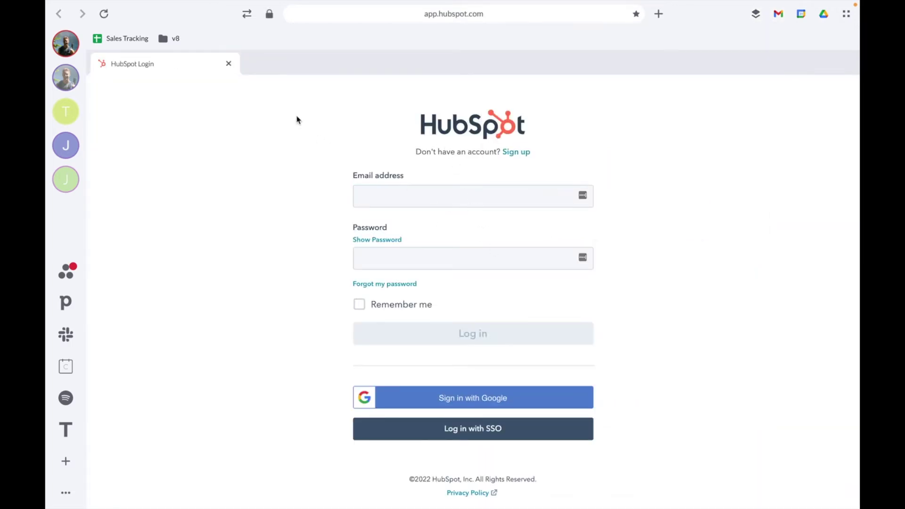
{"action": "left_click", "coordinate": [228, 64]}
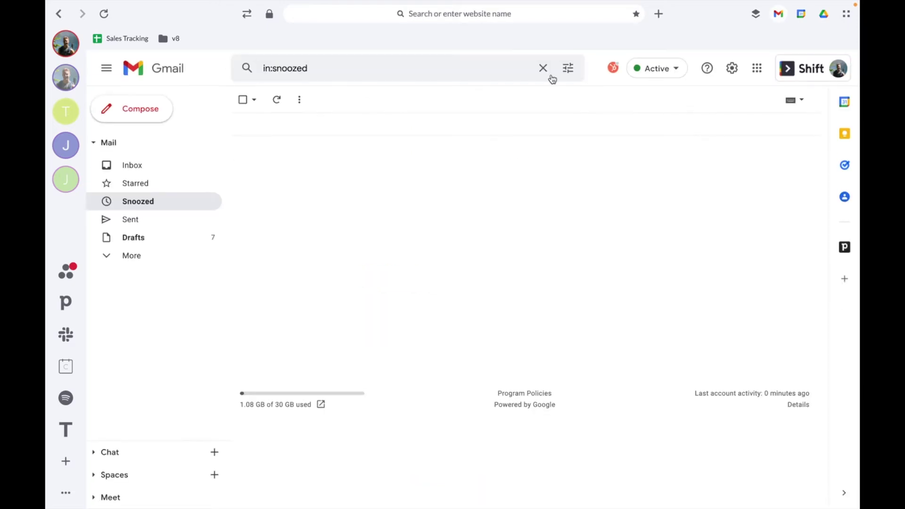
- Remove the HubSpot Sales extension with its Remove from Shift option, then close the Extensions panel
{"action": "left_click", "coordinate": [756, 14]}
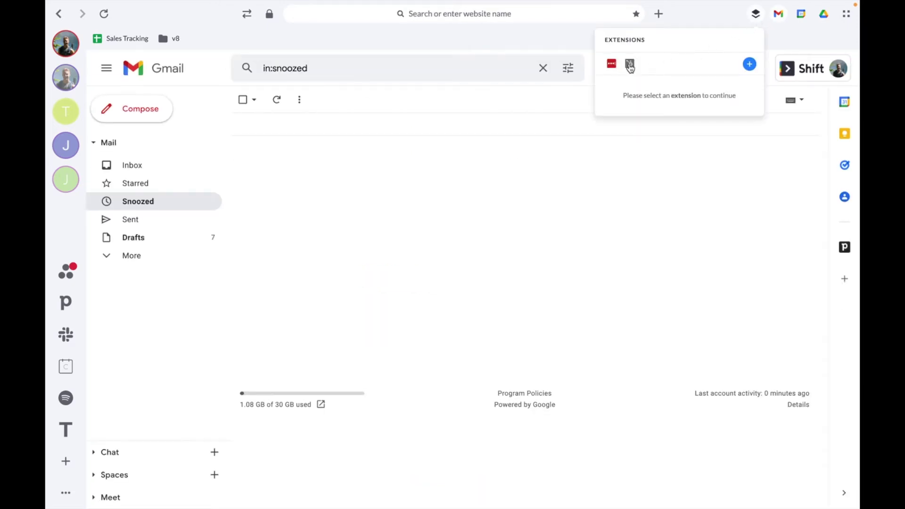
{"action": "right_click", "coordinate": [630, 66]}
{"action": "left_click", "coordinate": [642, 70]}
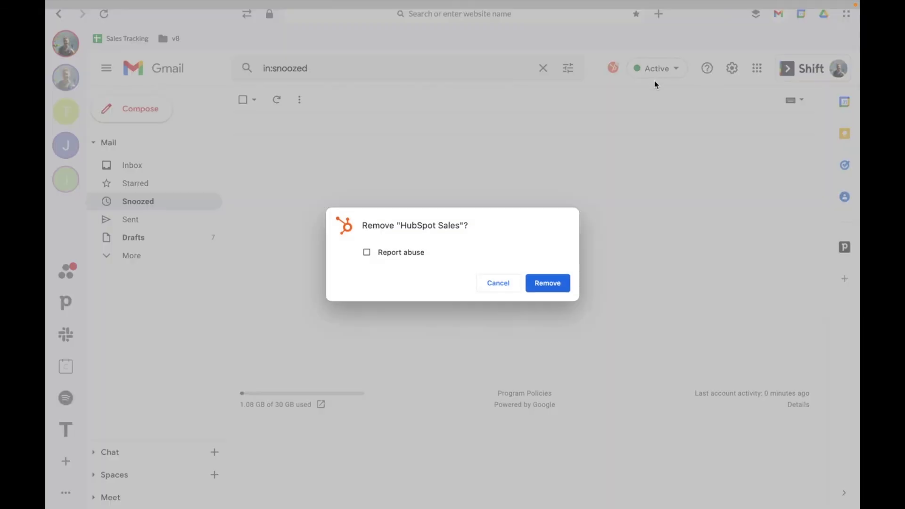
{"action": "left_click", "coordinate": [559, 282]}
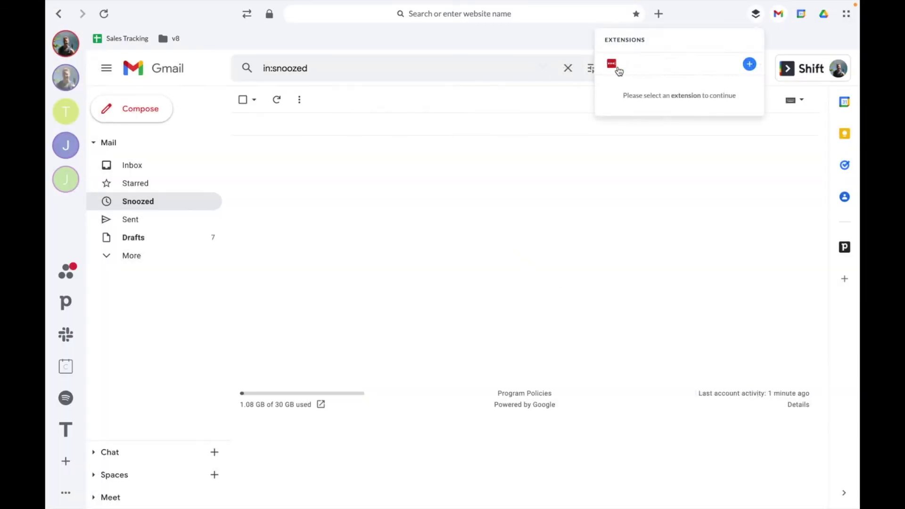
{"action": "left_click", "coordinate": [512, 215]}
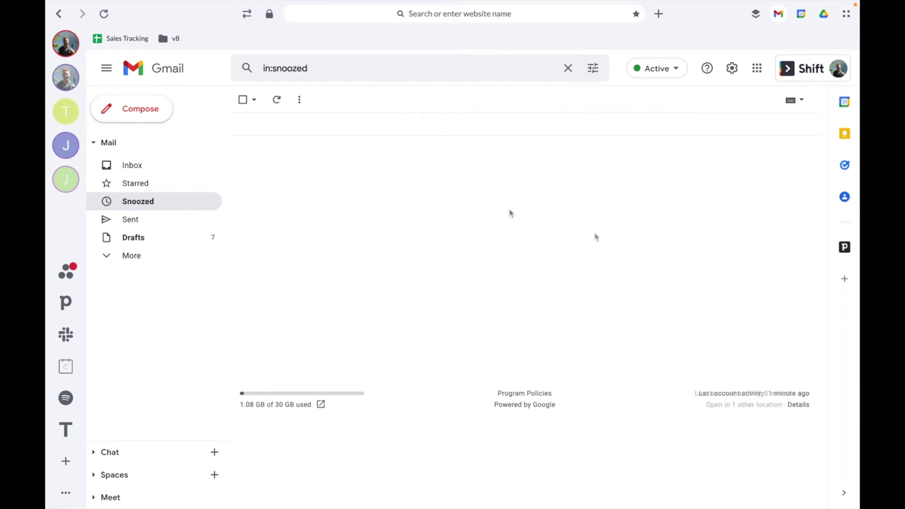
- Add Grammarly for Chrome from a store search for 'grammarly', then close its welcome page and the store
{"action": "left_click", "coordinate": [756, 18]}
{"action": "left_click", "coordinate": [749, 62]}
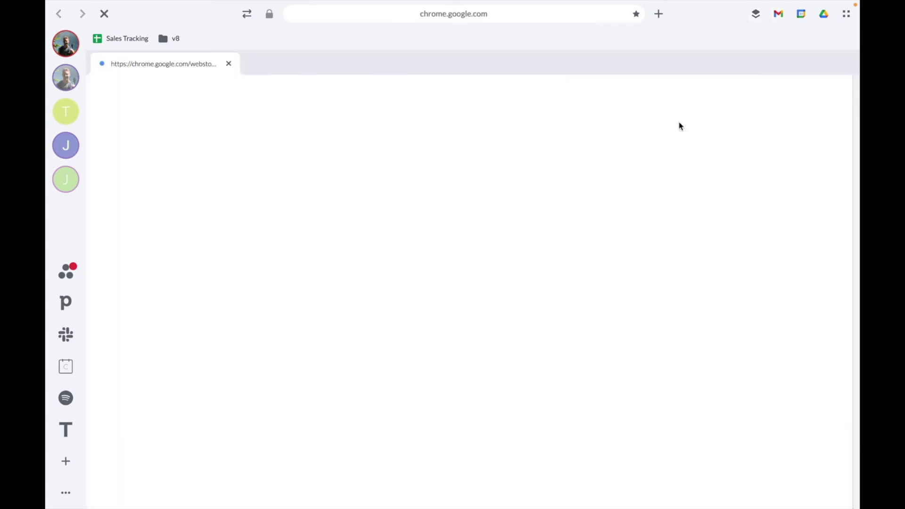
{"action": "left_click", "coordinate": [232, 133]}
{"action": "type", "text": "grammarly"}
{"action": "key", "text": "Return"}
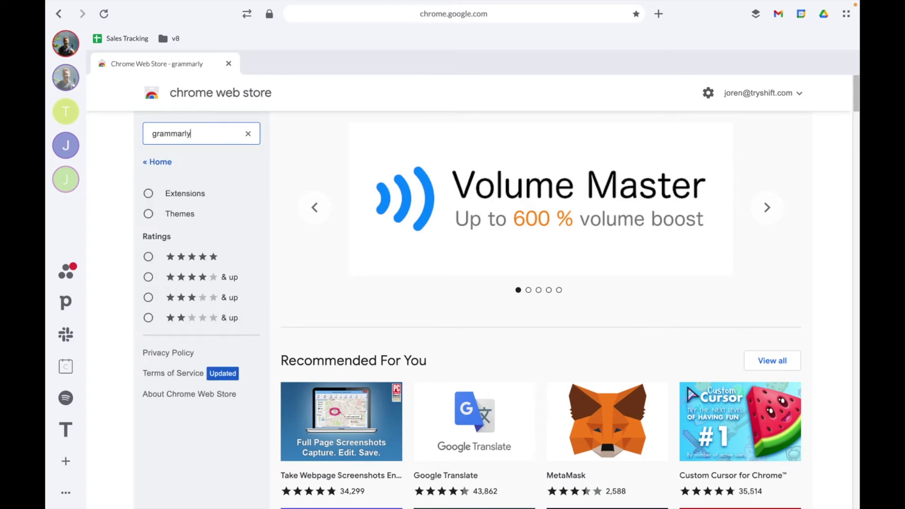
{"action": "left_click", "coordinate": [455, 202]}
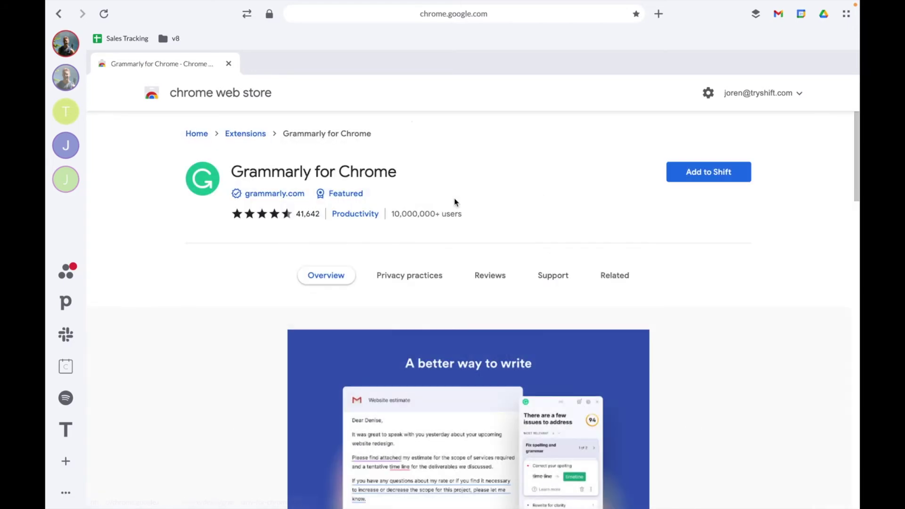
{"action": "left_click", "coordinate": [709, 172]}
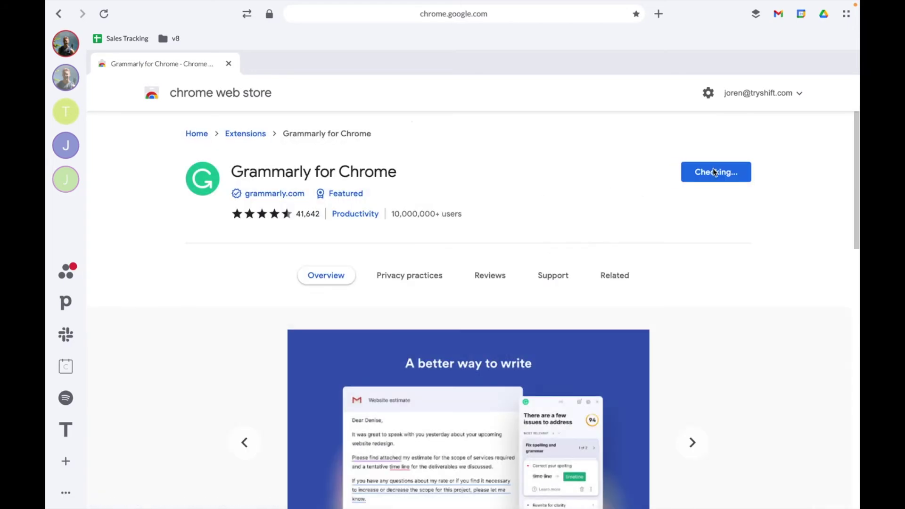
{"action": "left_click", "coordinate": [539, 298]}
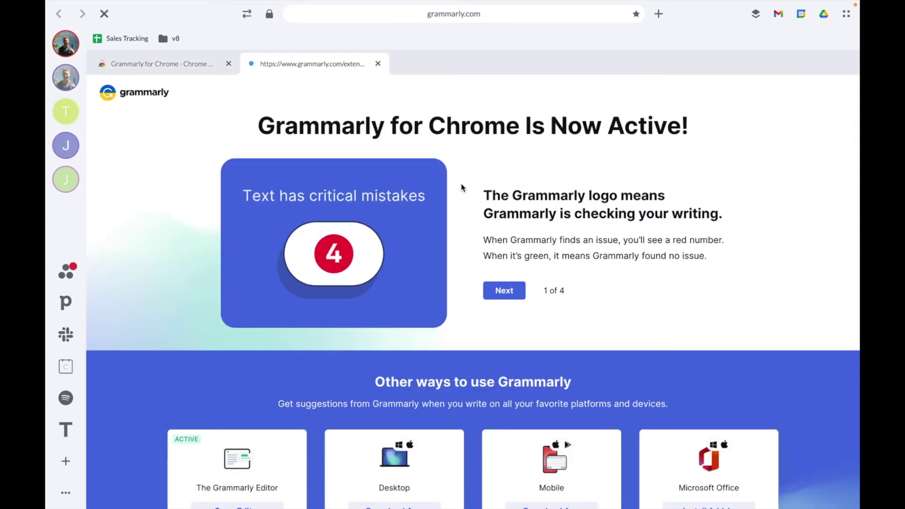
{"action": "left_click", "coordinate": [378, 64]}
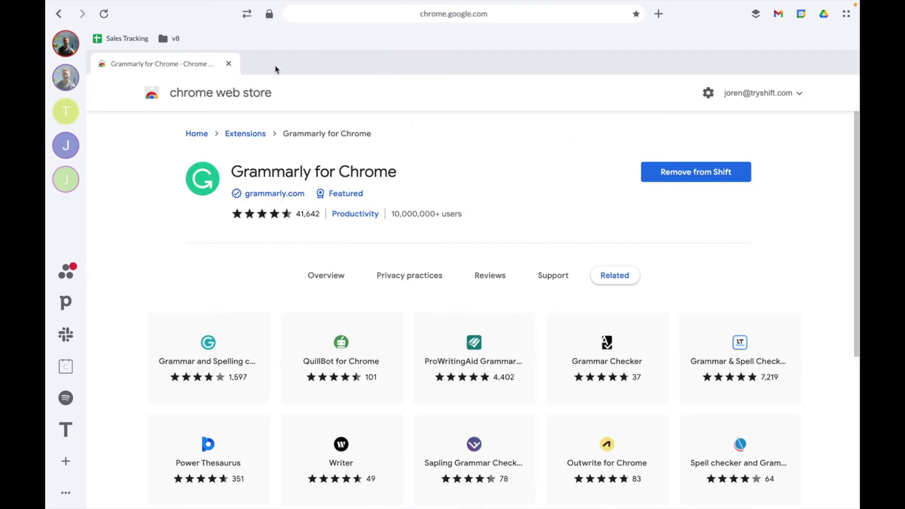
{"action": "left_click", "coordinate": [228, 65]}
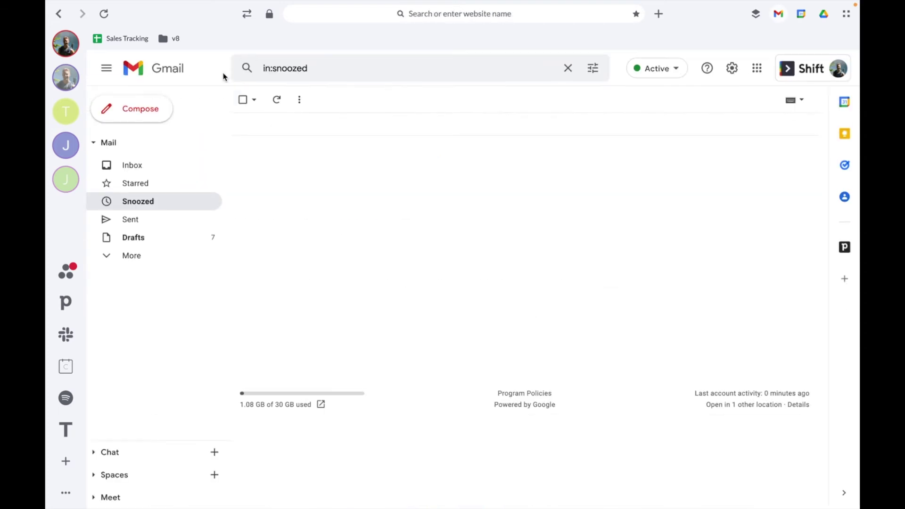
- Add Loom – Free Screen and Cam Recorder via a store search for 'loom', then close the signup and store tabs
{"action": "left_click", "coordinate": [754, 15]}
{"action": "left_click", "coordinate": [630, 63]}
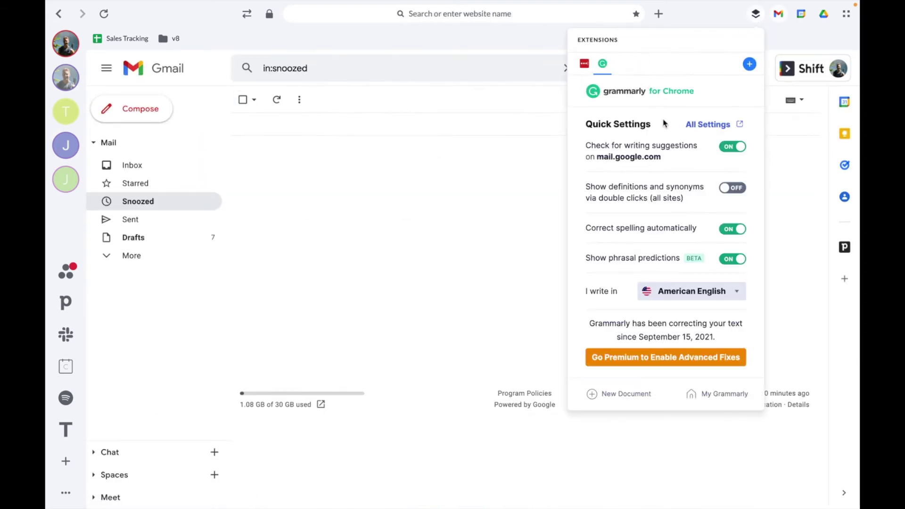
{"action": "left_click", "coordinate": [750, 66]}
{"action": "left_click", "coordinate": [234, 129]}
{"action": "type", "text": "loom"}
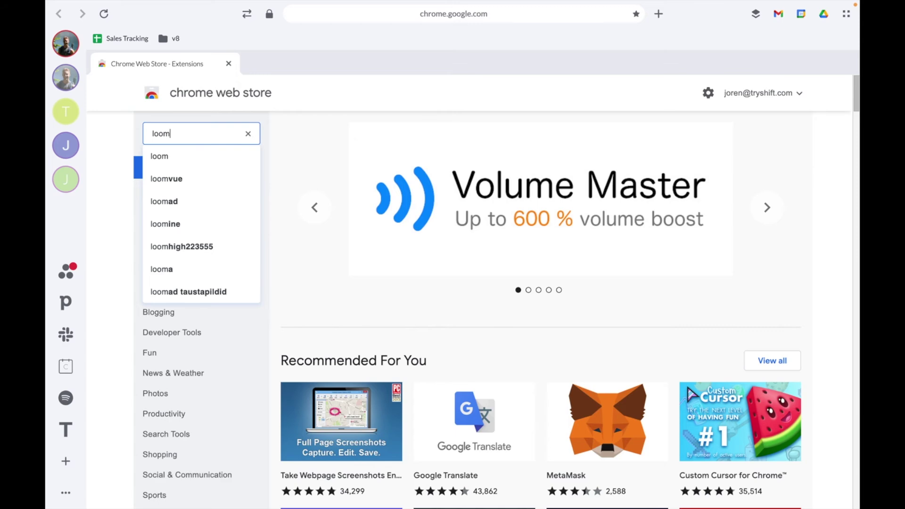
{"action": "key", "text": "Return"}
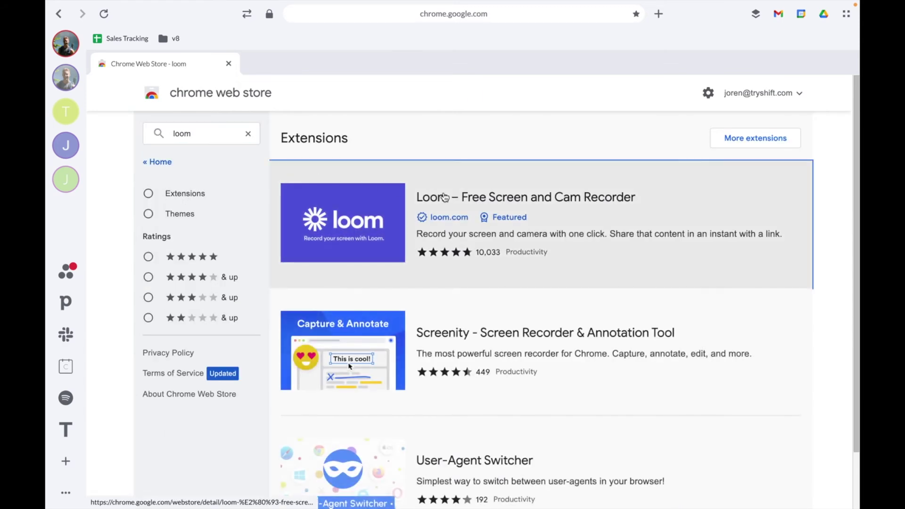
{"action": "left_click", "coordinate": [432, 197]}
{"action": "left_click", "coordinate": [706, 172]}
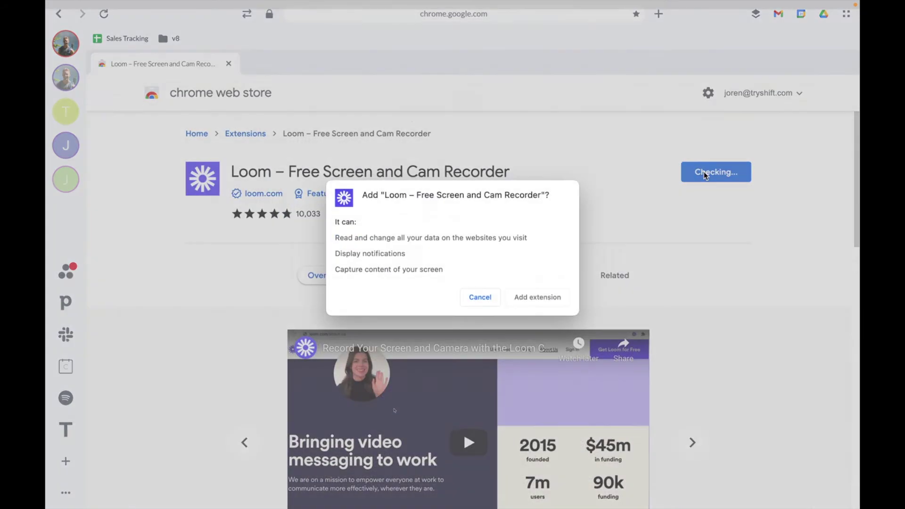
{"action": "left_click", "coordinate": [533, 304]}
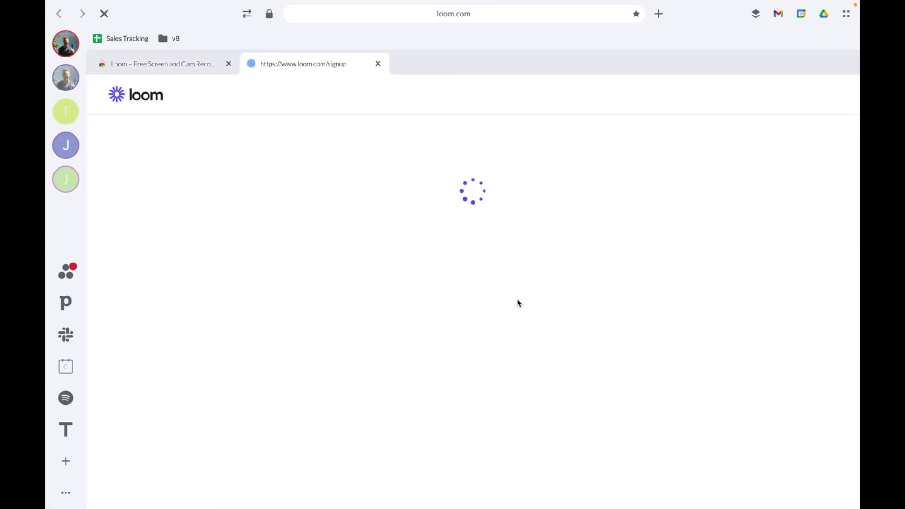
{"action": "scroll", "coordinate": [500, 307], "scroll_direction": "down", "scroll_amount": 1}
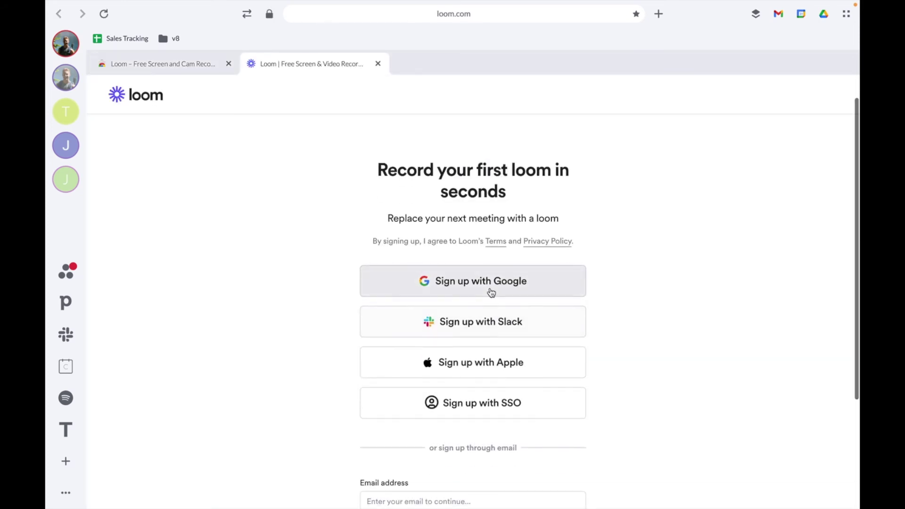
{"action": "left_click", "coordinate": [378, 70]}
{"action": "left_click", "coordinate": [229, 63]}
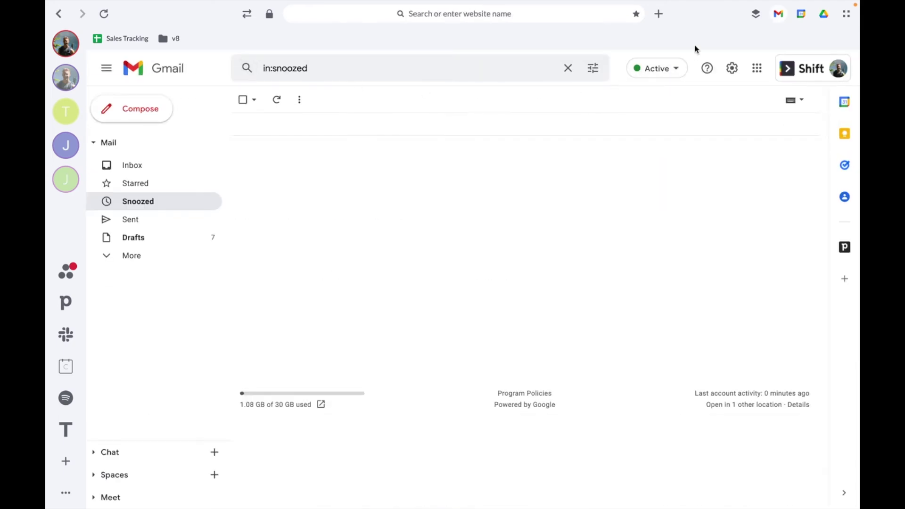
- Add Email Tracker for Gmail - Mailtrack via a store search for 'mailtrack', then close the getting-started and store tabs
{"action": "left_click", "coordinate": [754, 15]}
{"action": "left_click", "coordinate": [649, 71]}
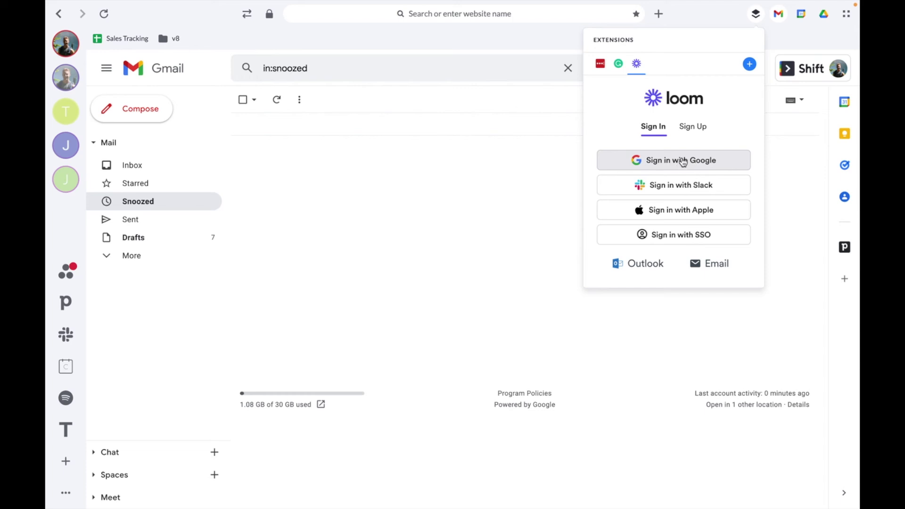
{"action": "left_click", "coordinate": [749, 64]}
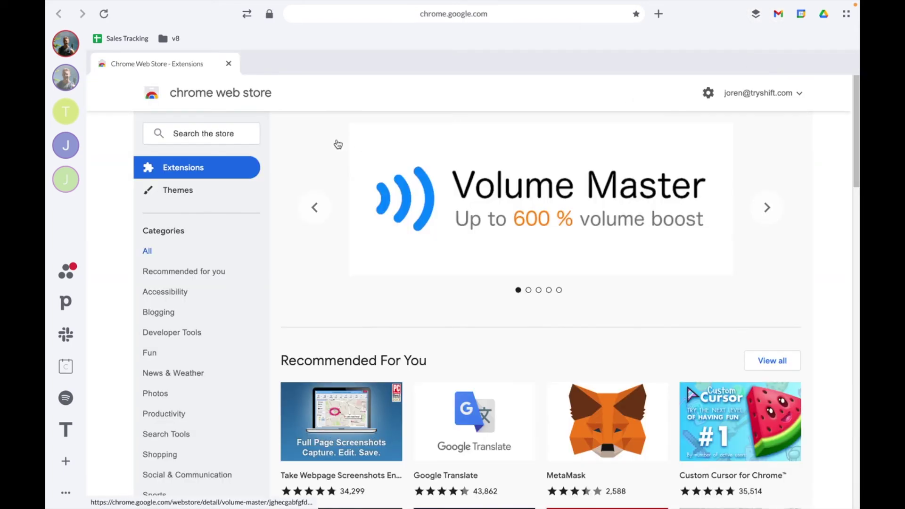
{"action": "left_click", "coordinate": [241, 134]}
{"action": "type", "text": "mailtrack"}
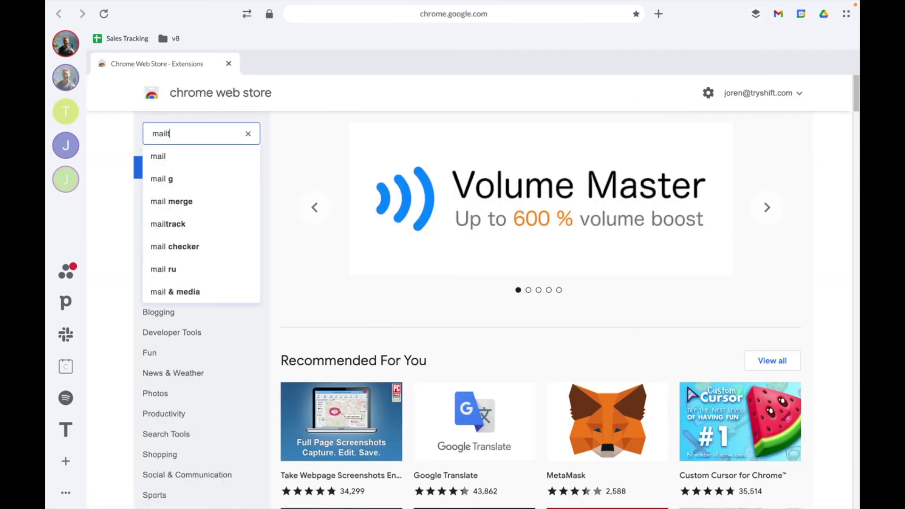
{"action": "key", "text": "Return"}
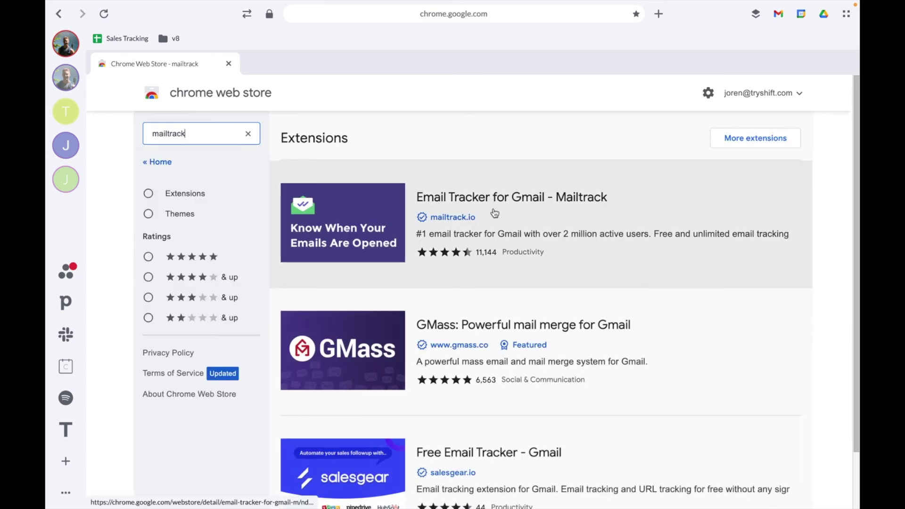
{"action": "left_click", "coordinate": [515, 209]}
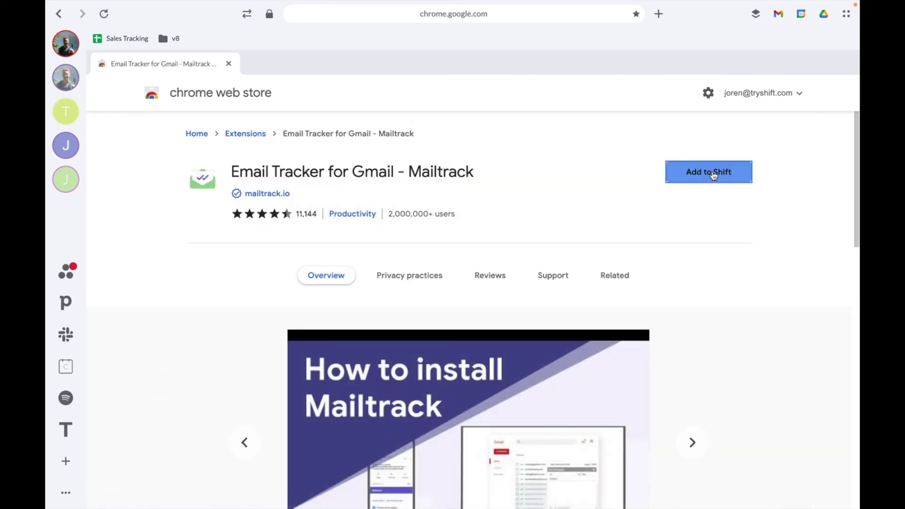
{"action": "left_click", "coordinate": [712, 171]}
{"action": "left_click", "coordinate": [535, 303]}
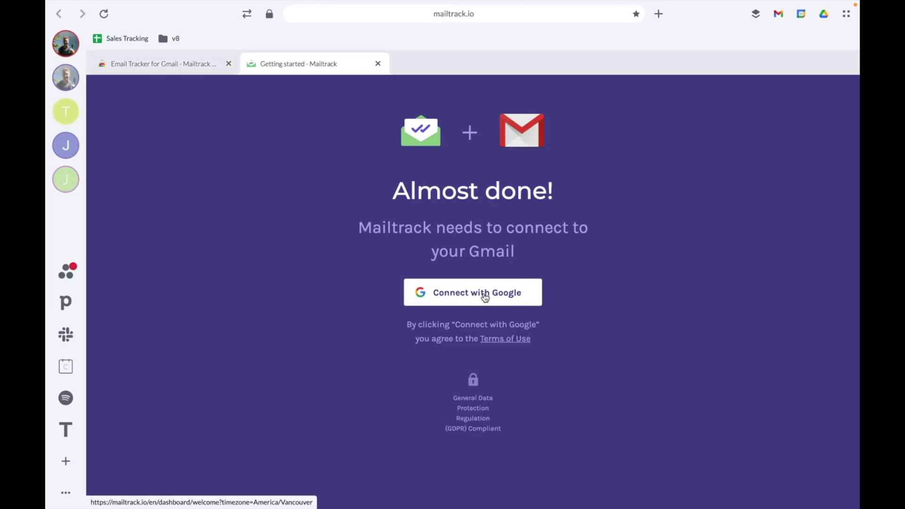
{"action": "left_click", "coordinate": [377, 65]}
{"action": "left_click", "coordinate": [229, 64]}
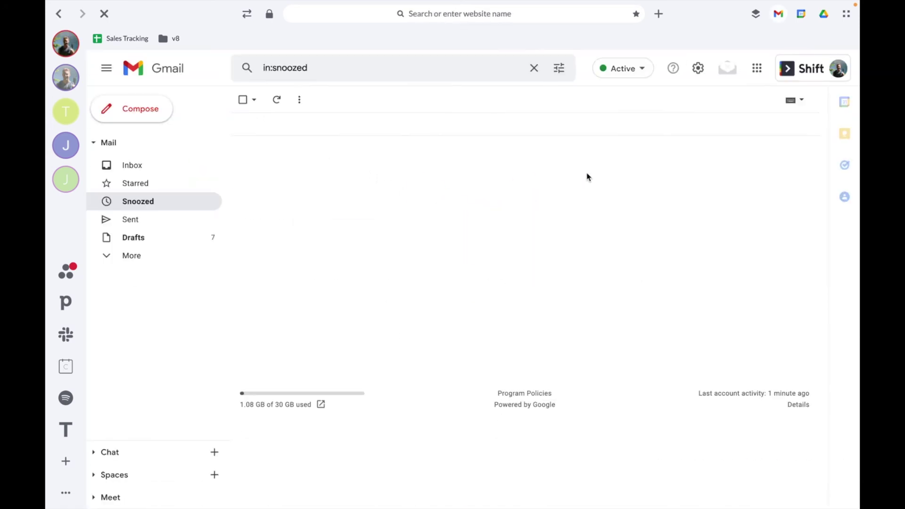
- Cancel Mailtrack's Enable email tracking prompt, then check Mailtrack's panel and close the extensions list
{"action": "left_click", "coordinate": [756, 14]}
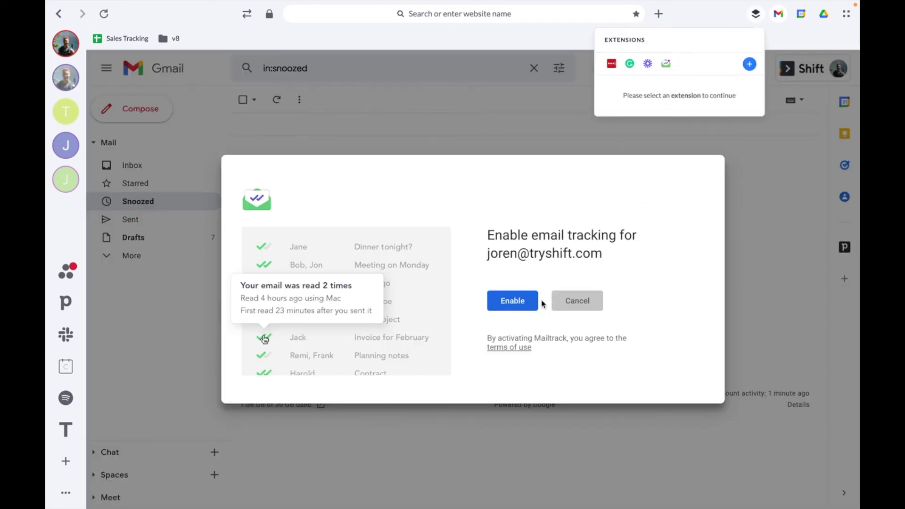
{"action": "left_click", "coordinate": [512, 302]}
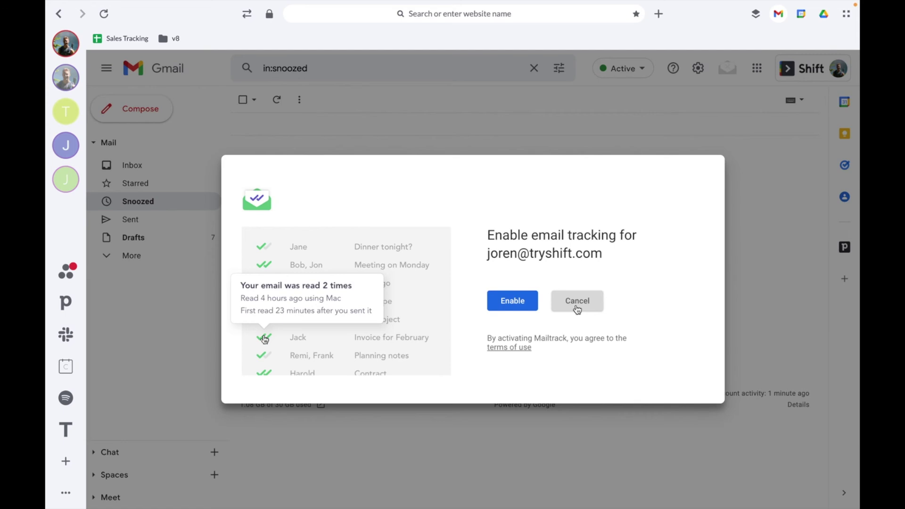
{"action": "left_click", "coordinate": [576, 304]}
{"action": "left_click", "coordinate": [756, 15]}
{"action": "left_click", "coordinate": [667, 68]}
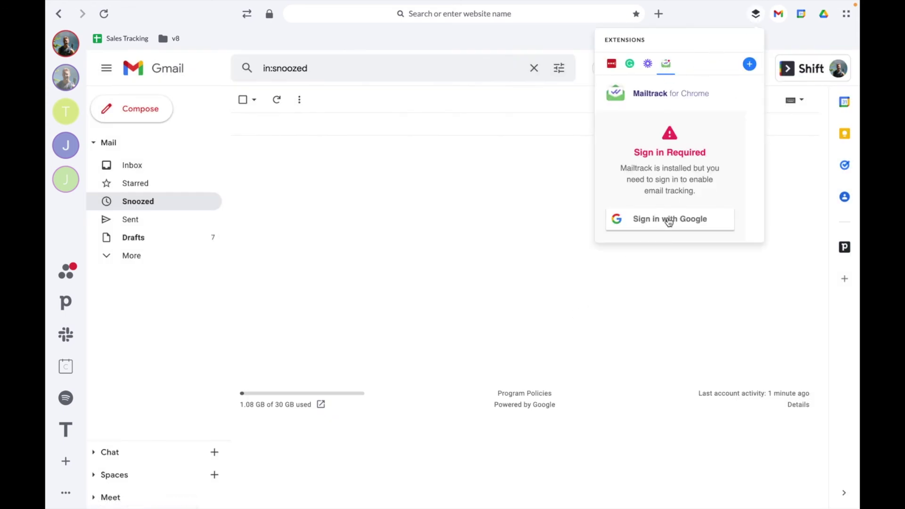
{"action": "left_click", "coordinate": [756, 14]}
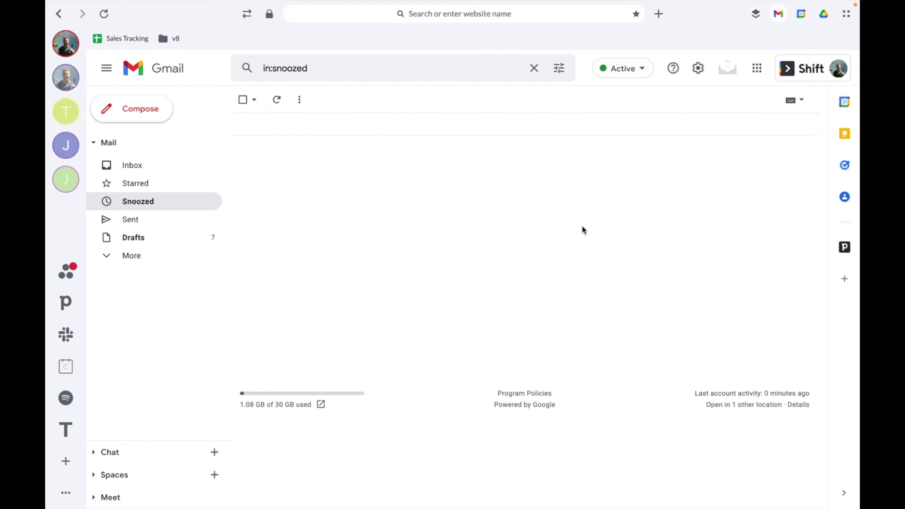
- Uninstall Mailtrack with Remove from Shift, close its uninstall survey tab, and reload Gmail
{"action": "left_click", "coordinate": [755, 15]}
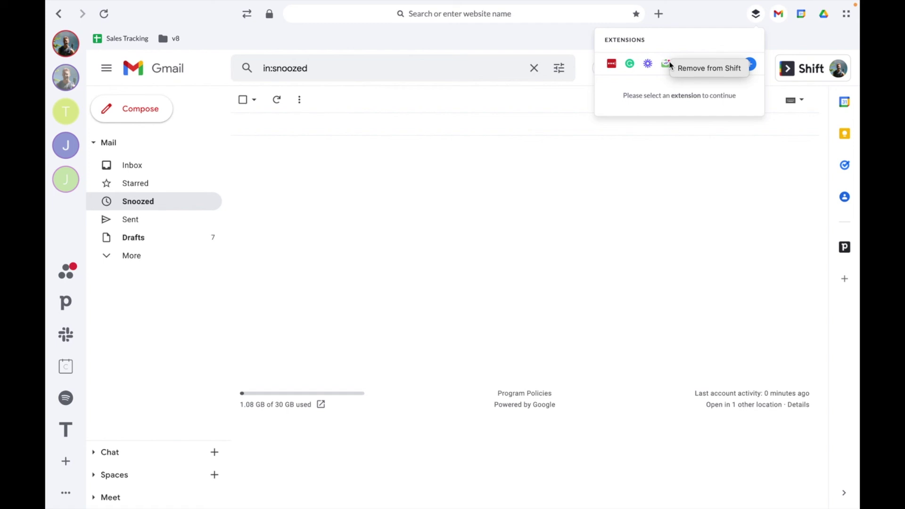
{"action": "left_click", "coordinate": [692, 71]}
{"action": "left_click", "coordinate": [552, 283]}
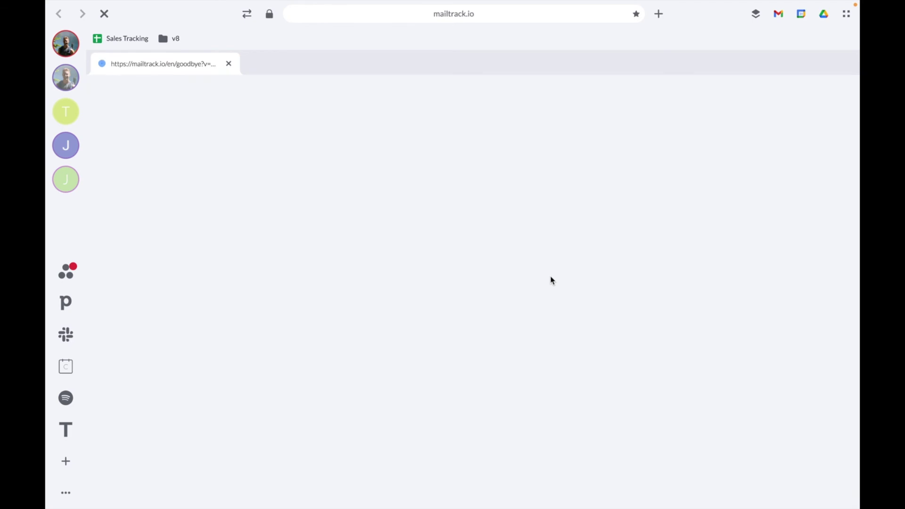
{"action": "left_click", "coordinate": [229, 65]}
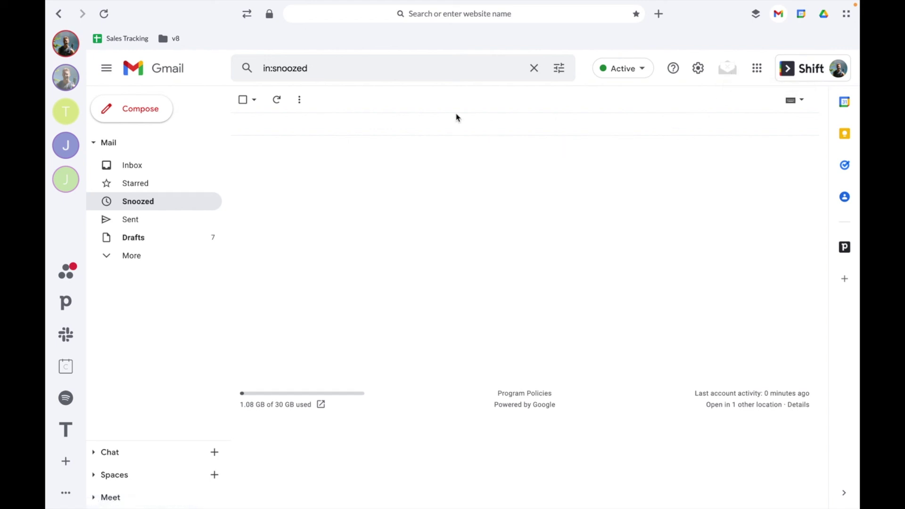
{"action": "left_click", "coordinate": [104, 13]}
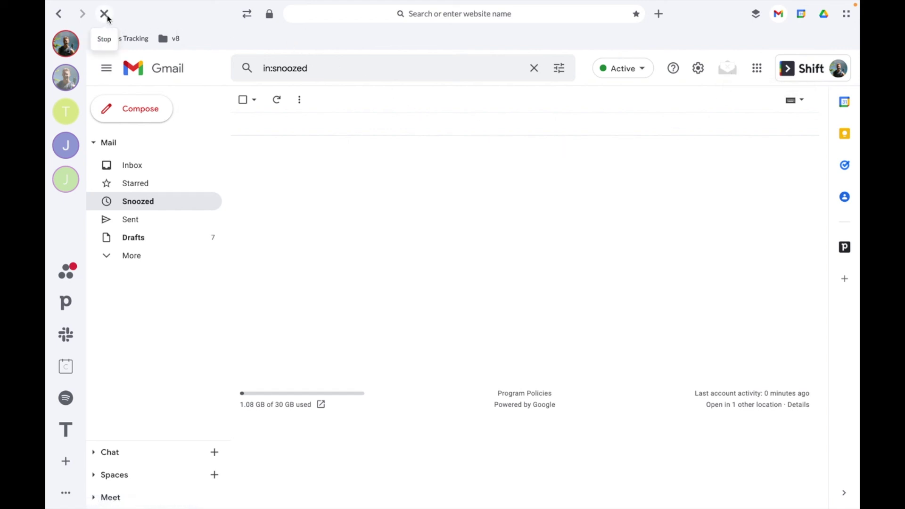